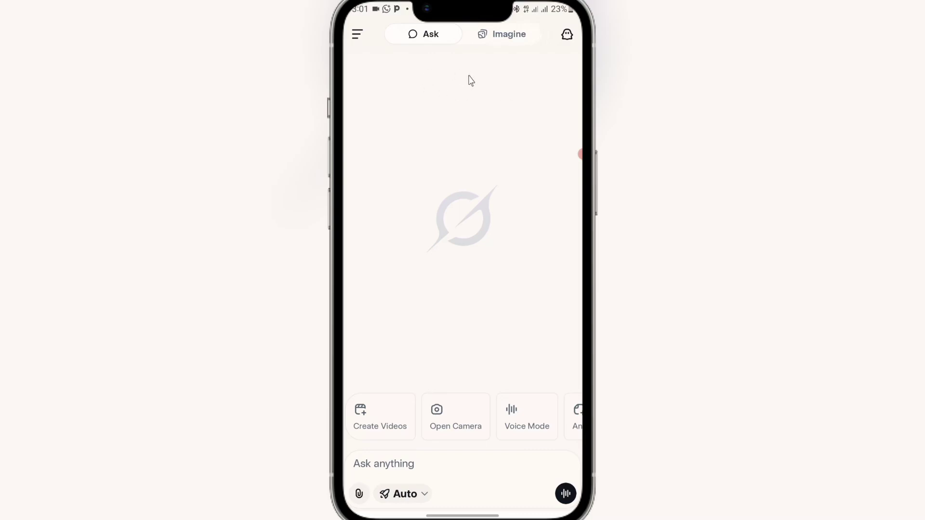
In Grok's Imagine feed, start animating the red-hoodie podcaster photo from the gallery.
click(501, 42)
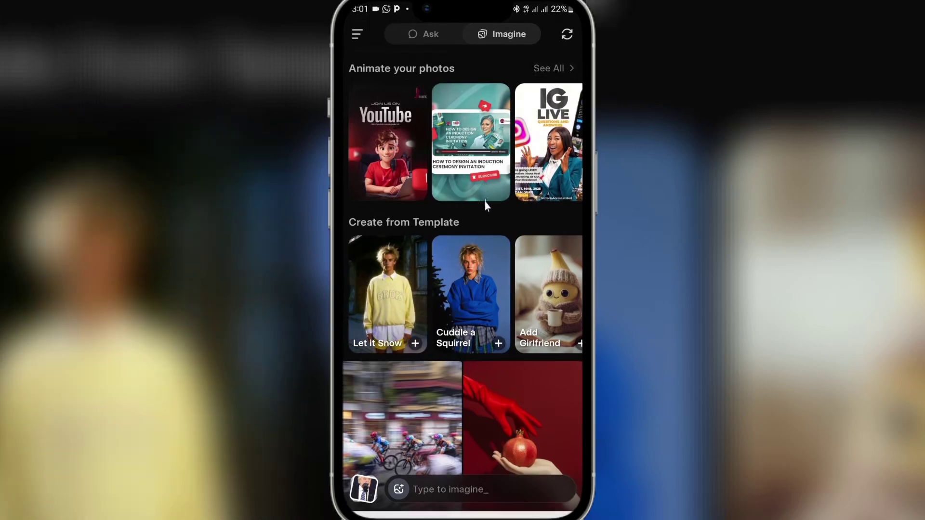
click(485, 198)
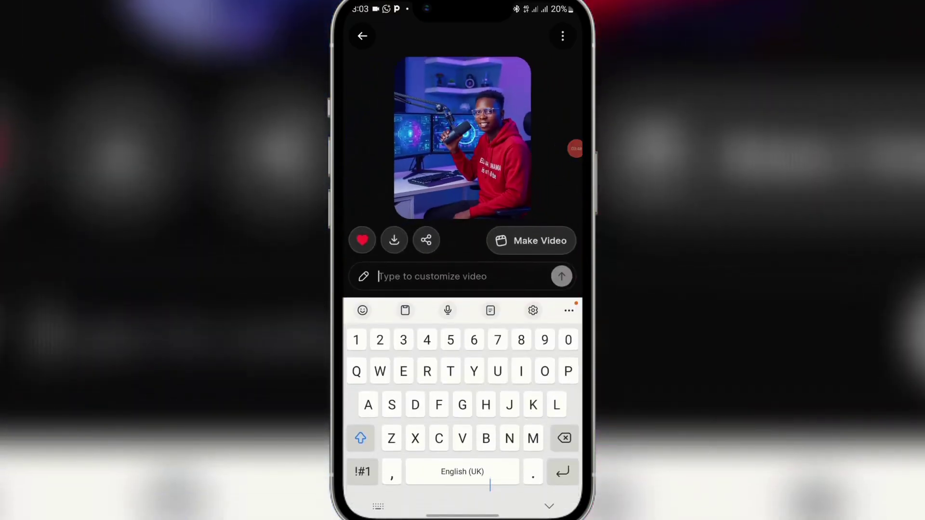
Write the speech line: He says "Hello creatives, AI is trending and it nice to get an AI skill today".
text(He says)
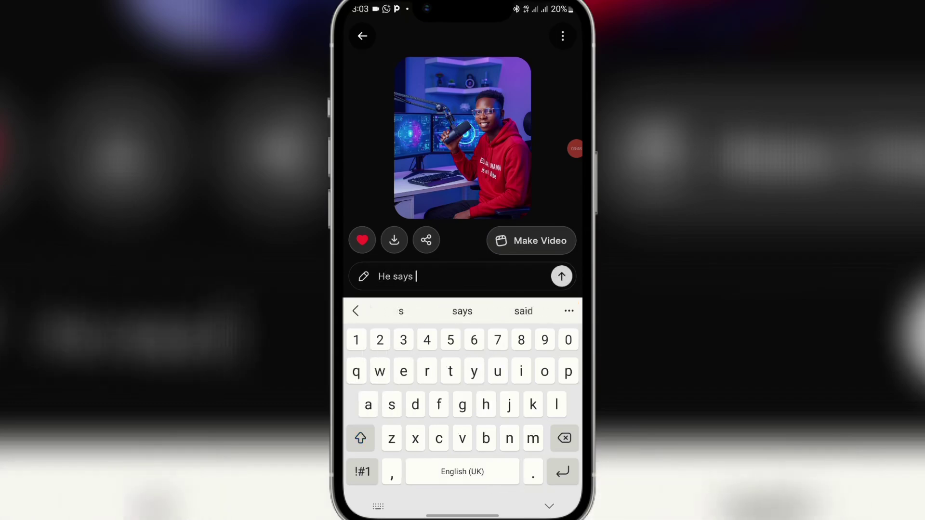
text( ")
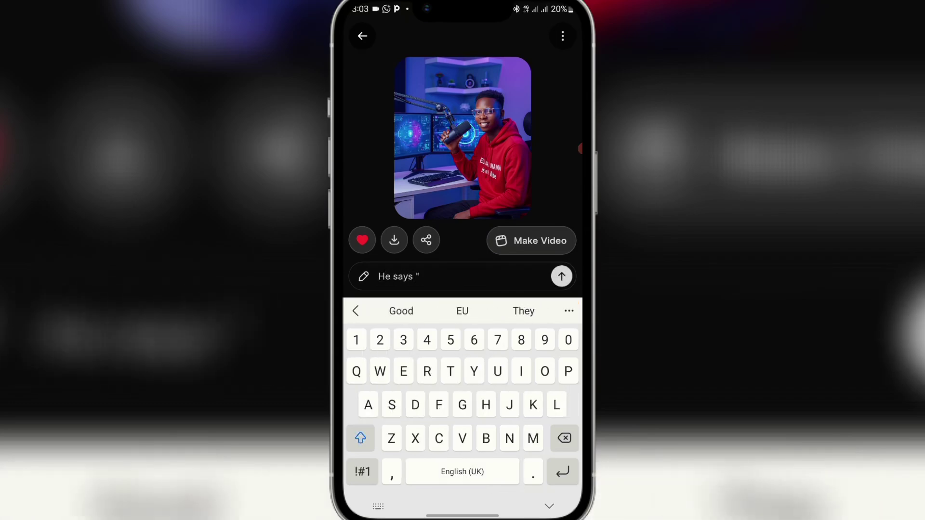
text(Hello )
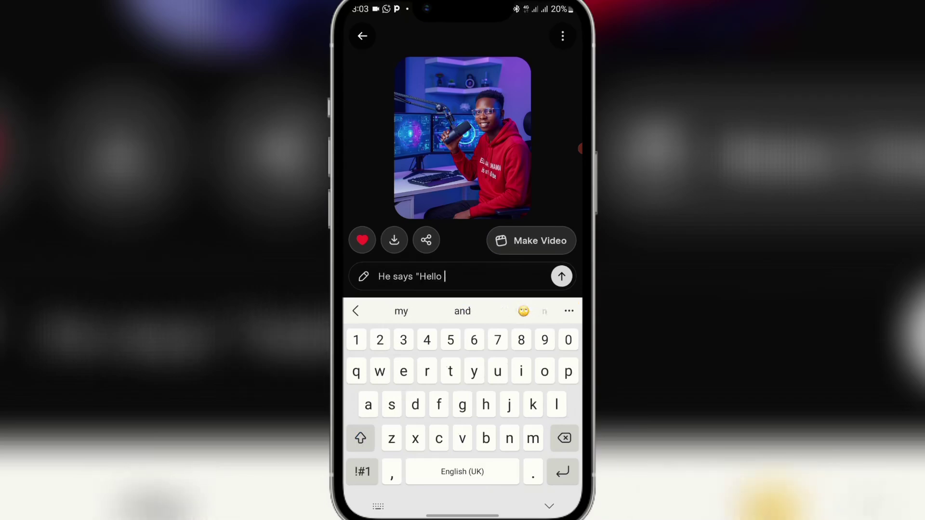
text(creatives)
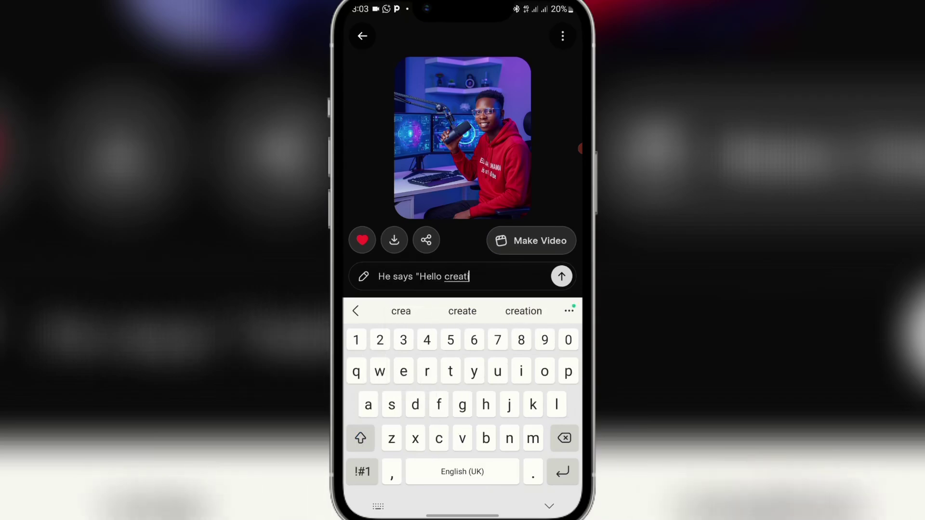
text(,)
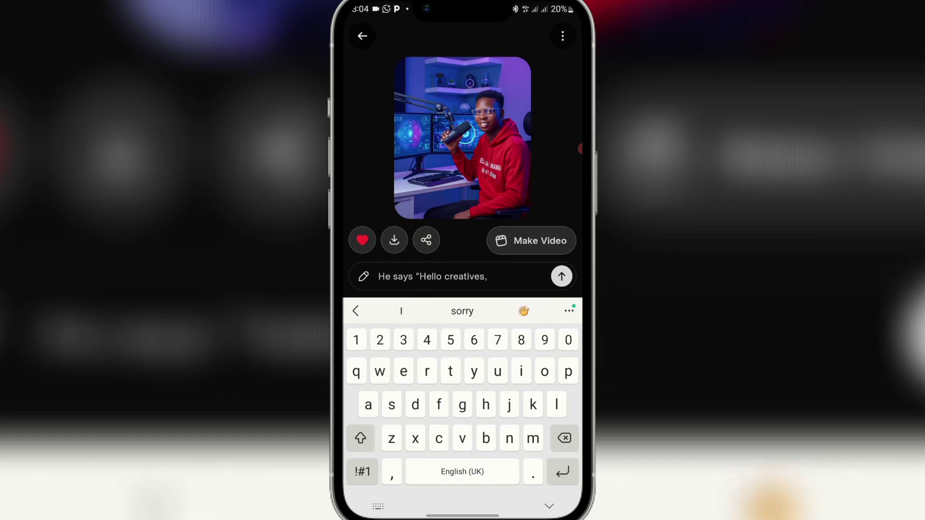
text( Ai is)
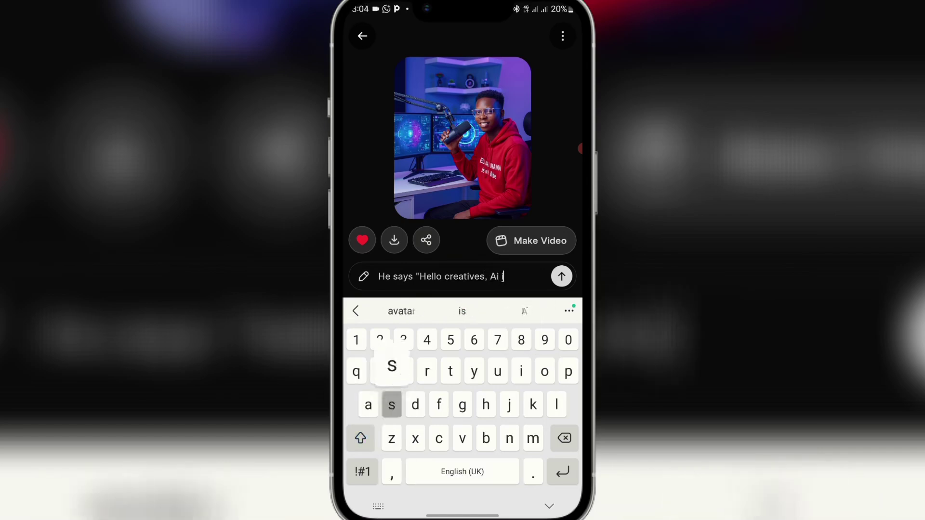
key(BackSpace)
key(BackSpace)
key(BackSpace)
key(BackSpace)
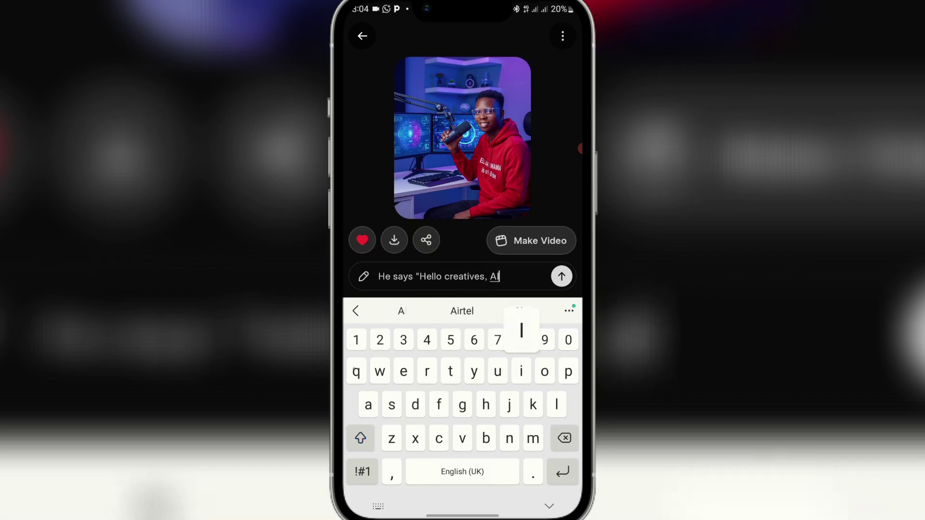
text(I is trend)
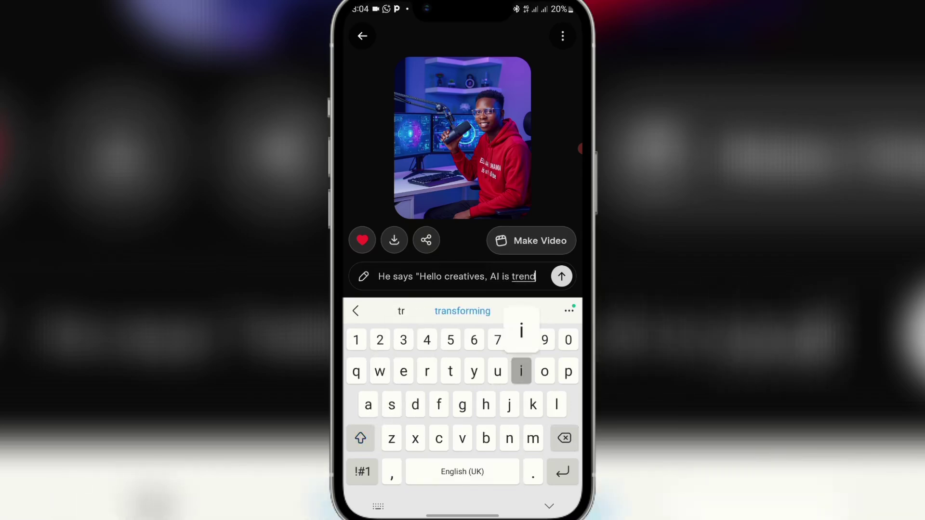
text(ing and it )
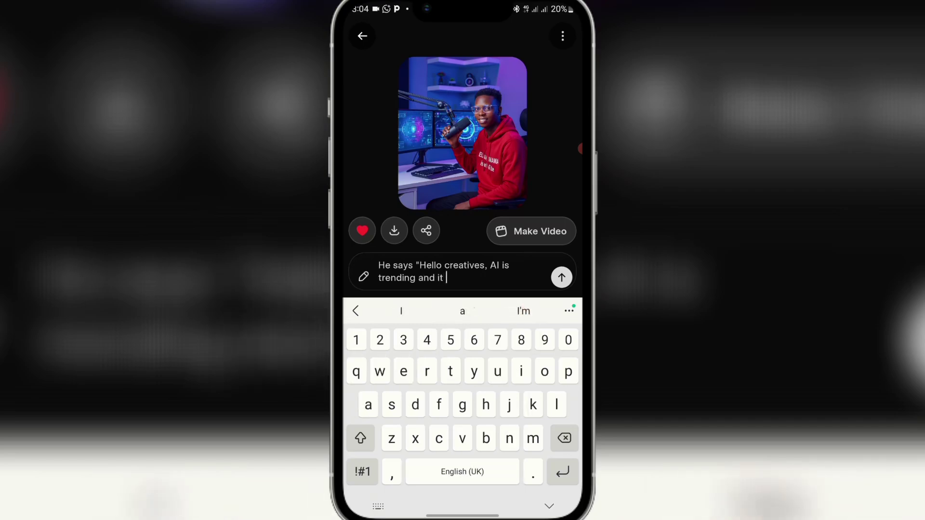
text(nice to ge)
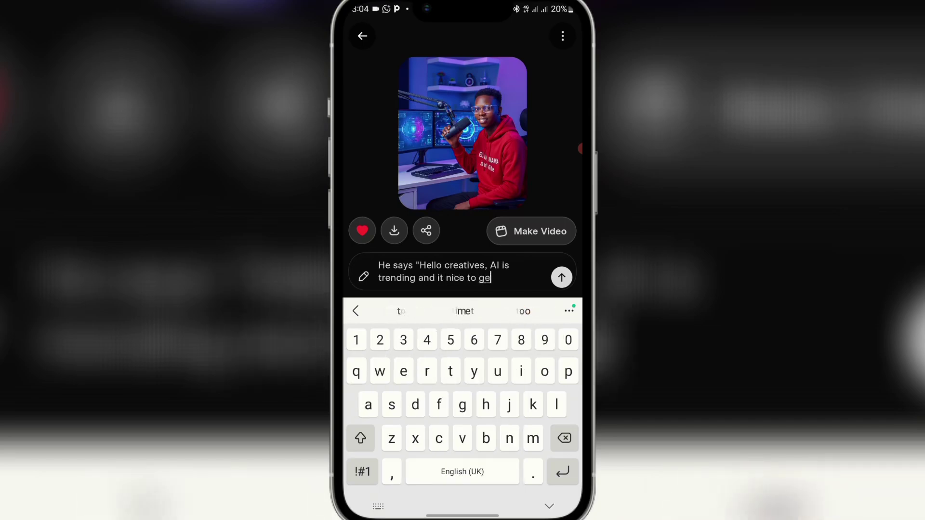
text(t an AI )
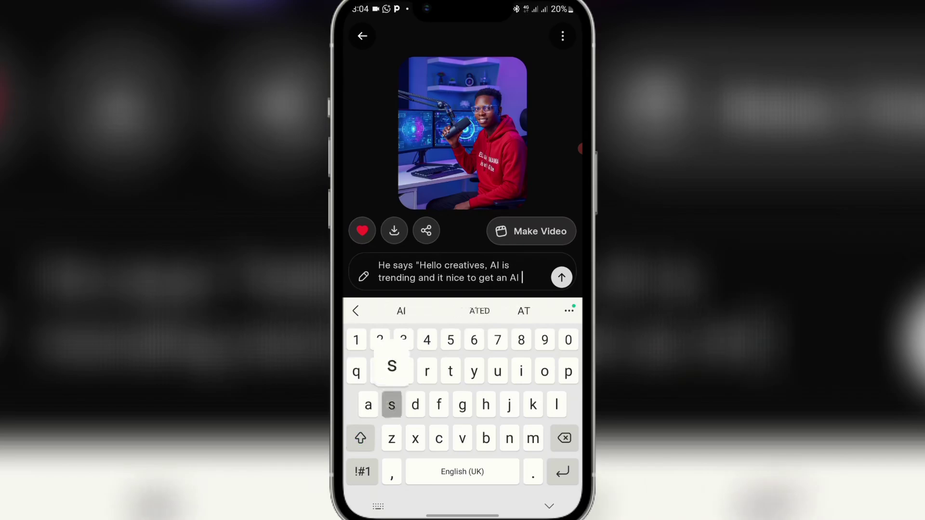
text(skill today)
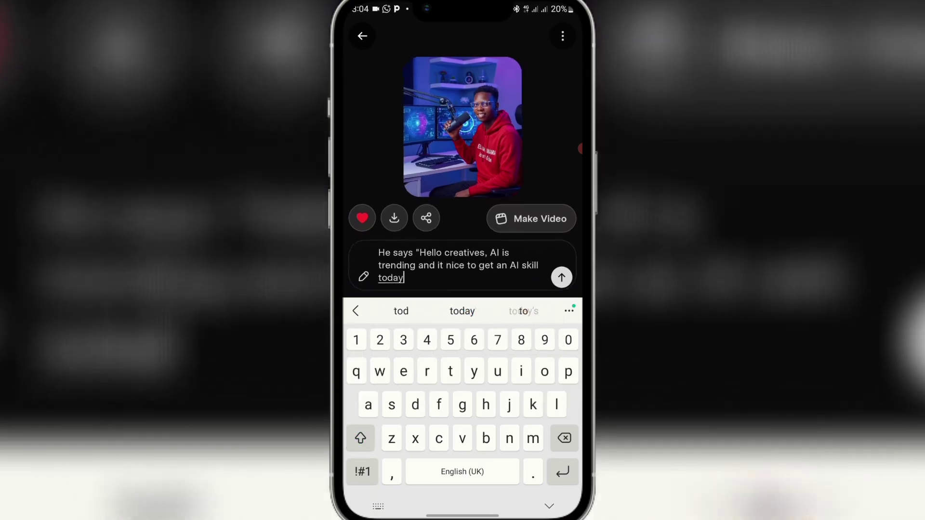
key(BackSpace)
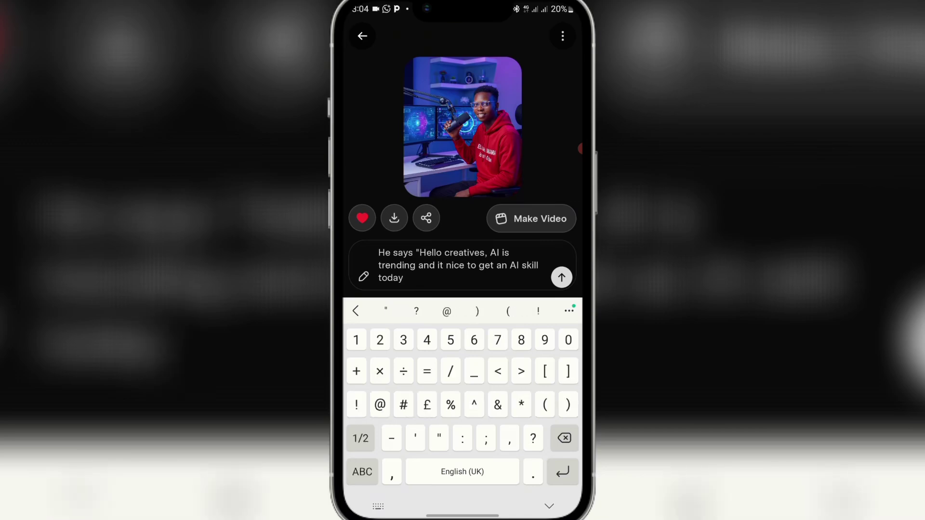
text(")
click(362, 472)
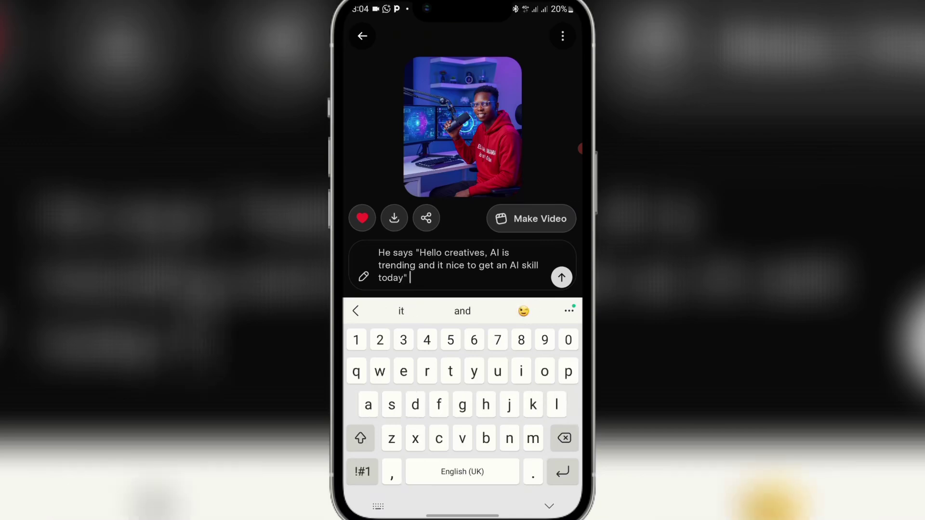
Add the direction (Smiling and hand gestures with reassuring mode) on a new line and submit for generation.
key(Return)
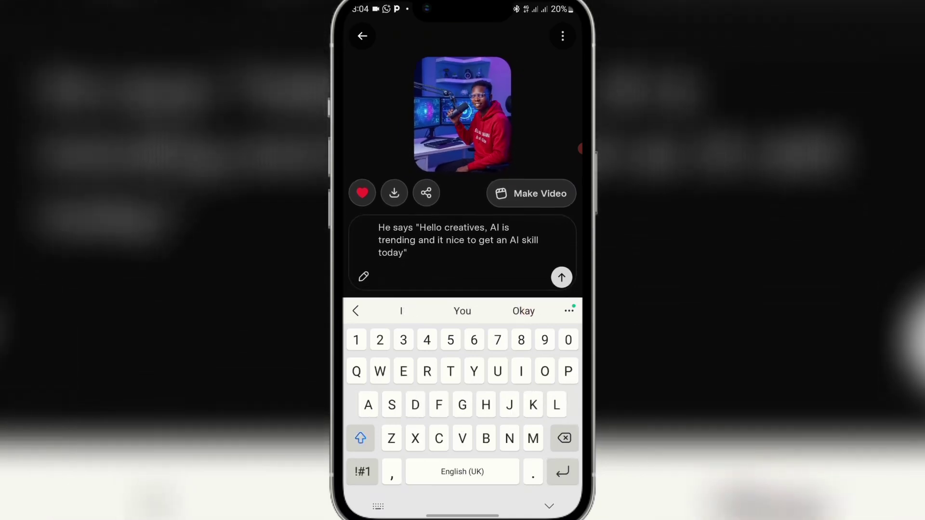
text((Smili)
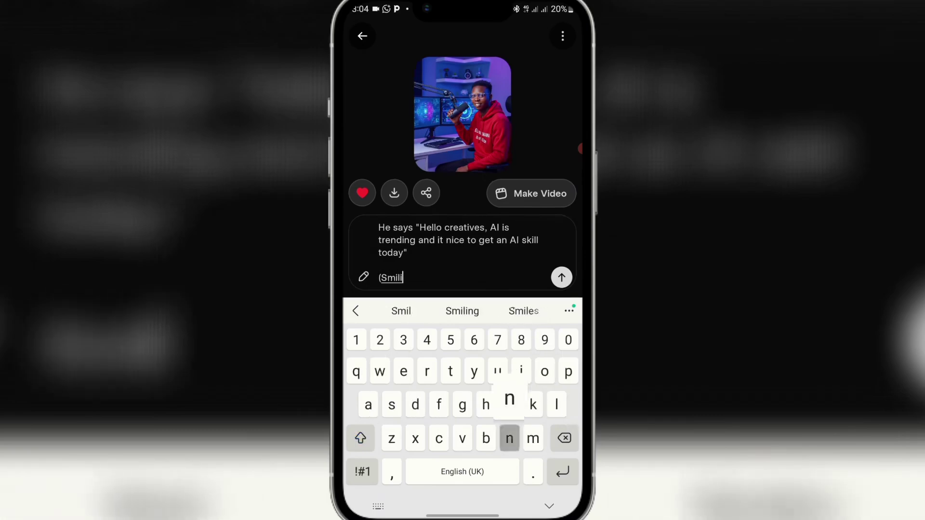
text(ng and ha)
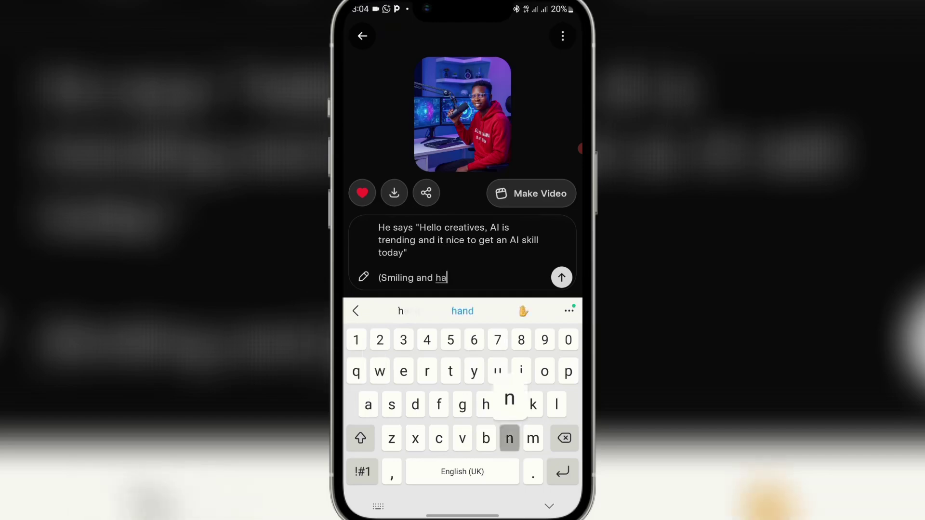
text(nd gestures )
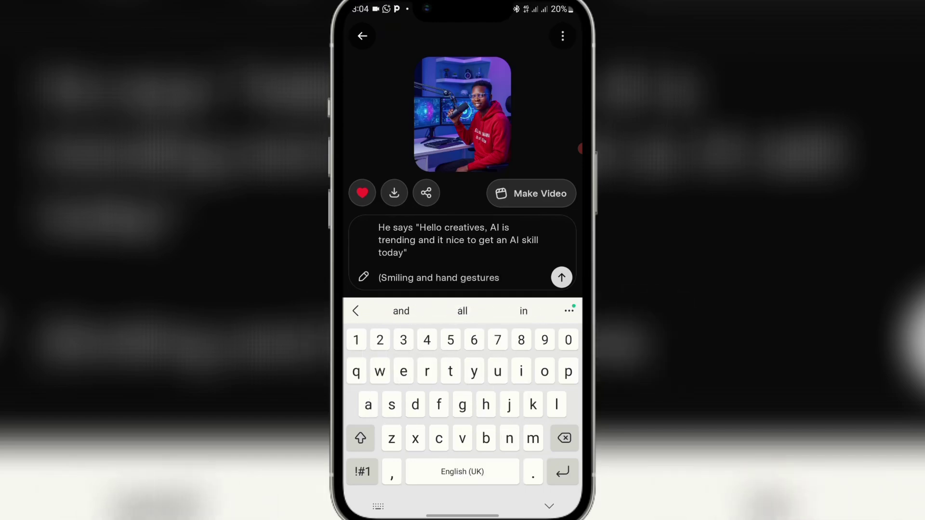
text(with r)
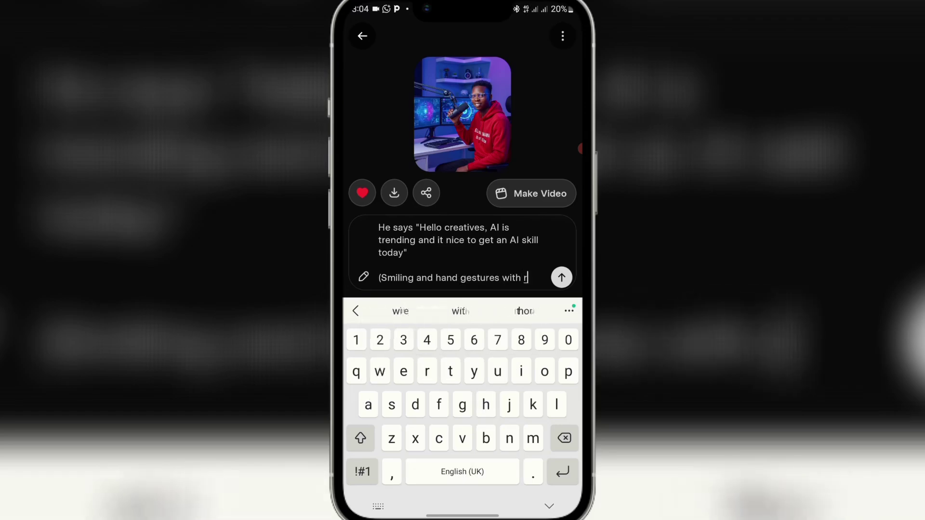
text(eassuring )
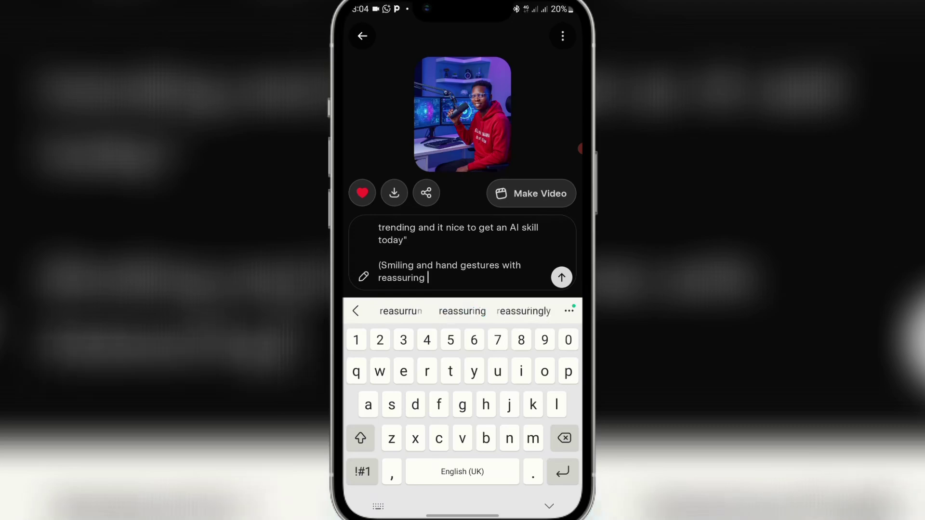
text(mode)
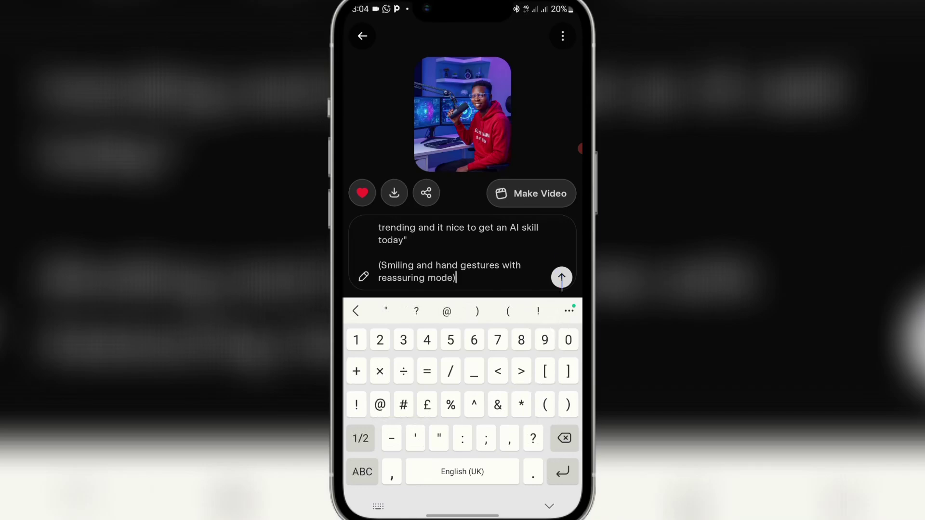
click(562, 279)
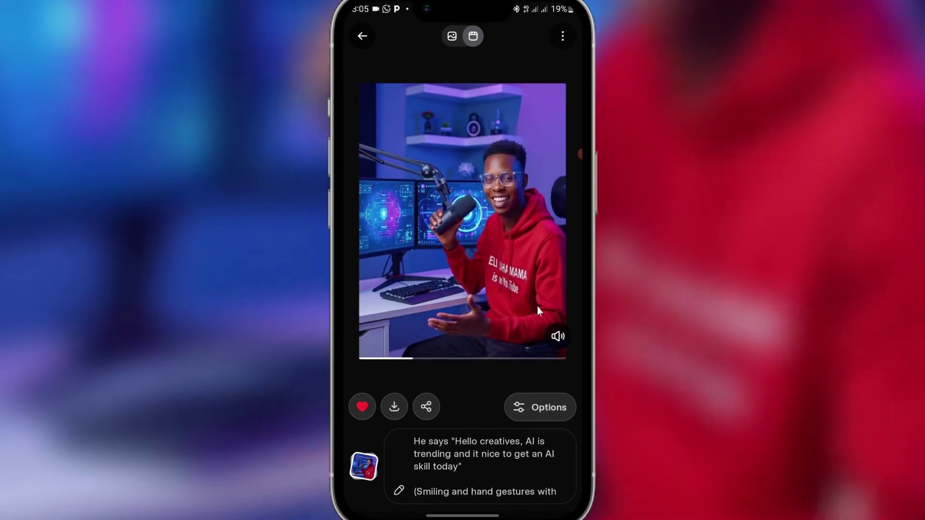
Unmute the generated podcaster video and download it to the phone.
click(557, 336)
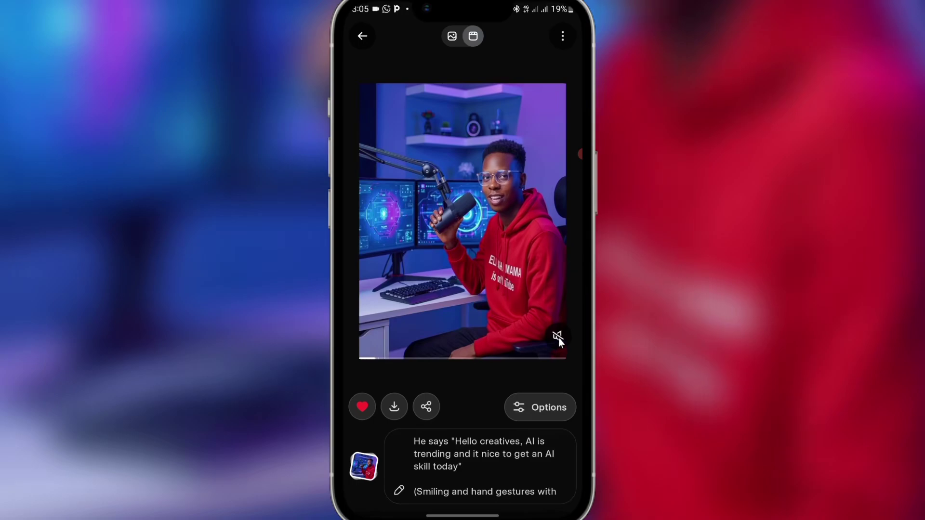
click(557, 337)
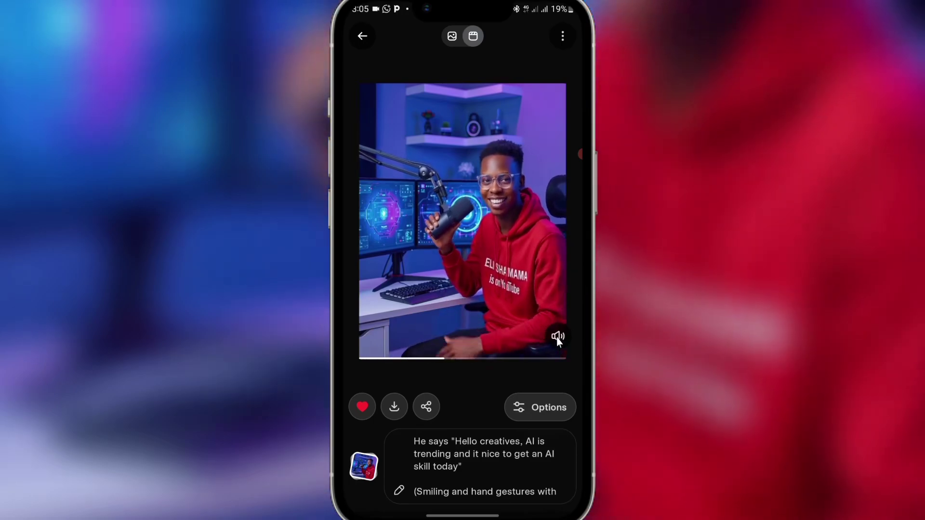
click(557, 337)
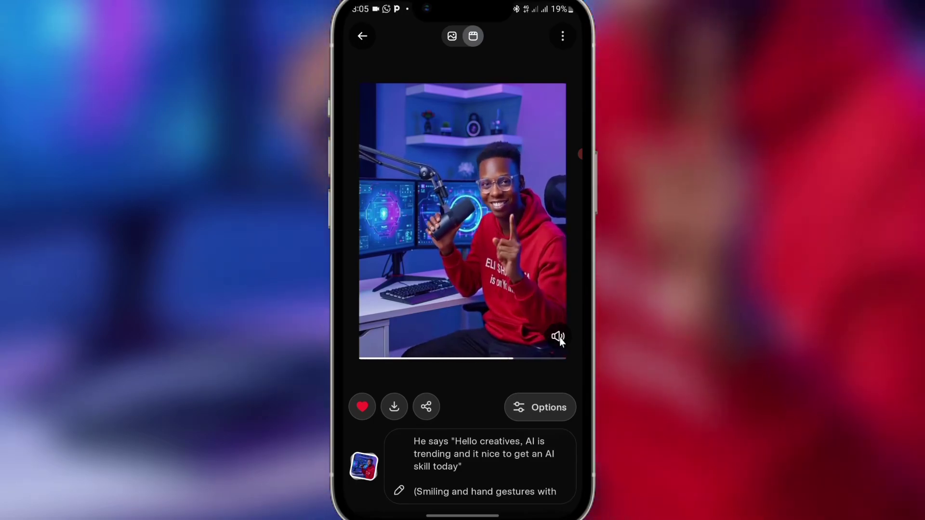
click(557, 337)
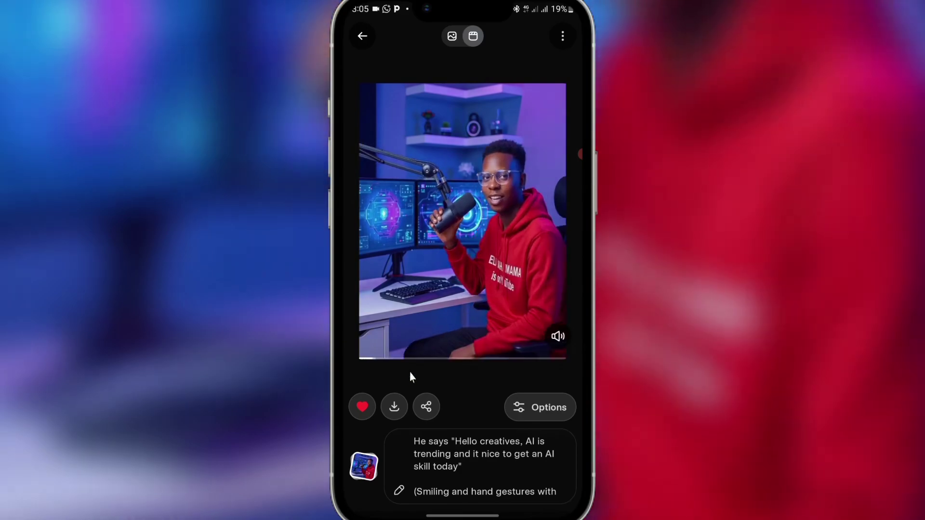
click(394, 407)
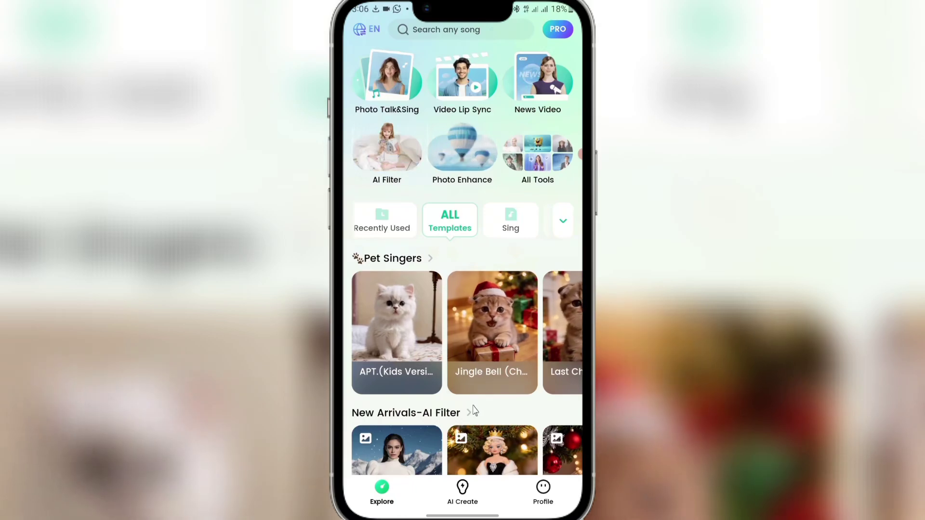
Start a new Video Lip Sync project from DreamFace's AI Create tools.
click(470, 506)
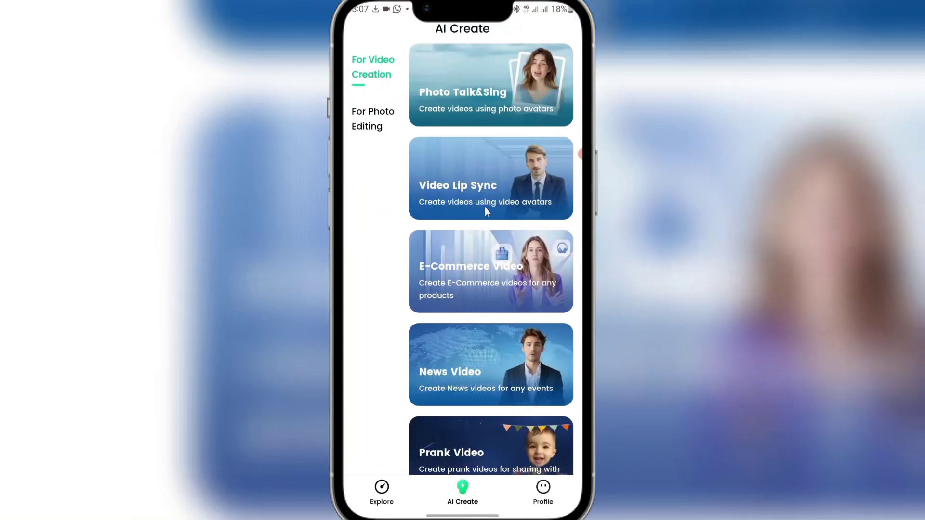
click(466, 200)
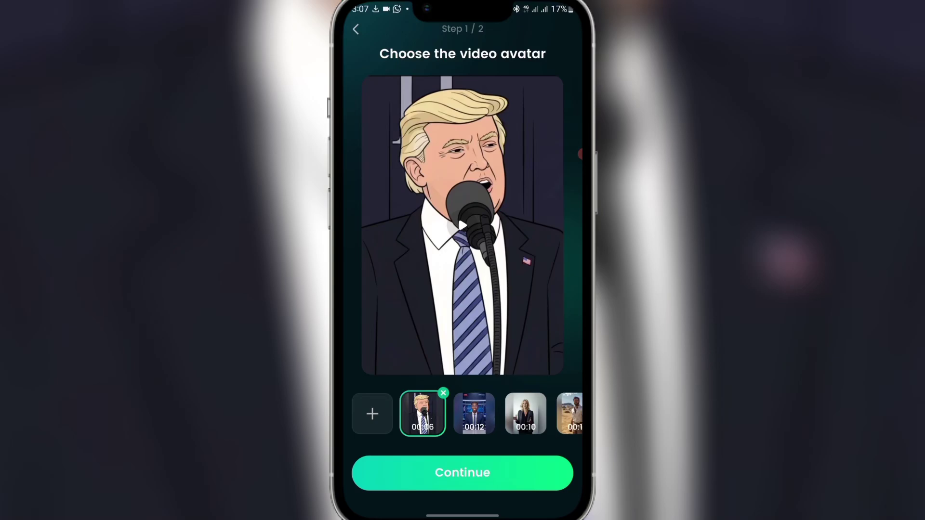
Upload the red-hoodie podcaster video from the album as the avatar and continue to the script step.
click(373, 414)
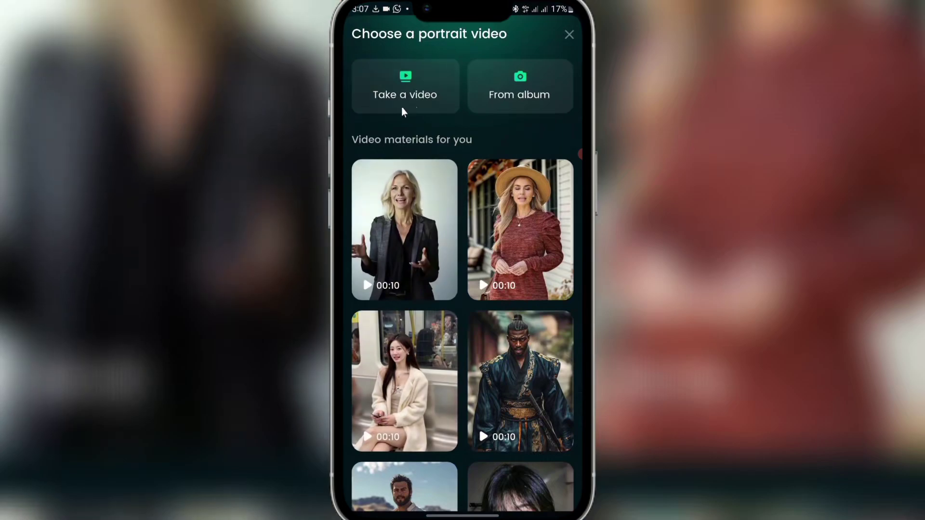
click(539, 105)
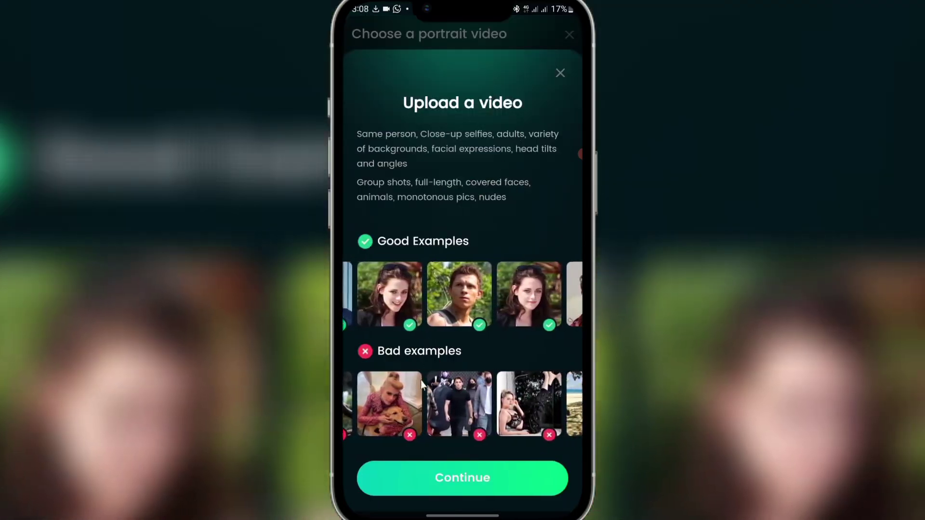
click(482, 476)
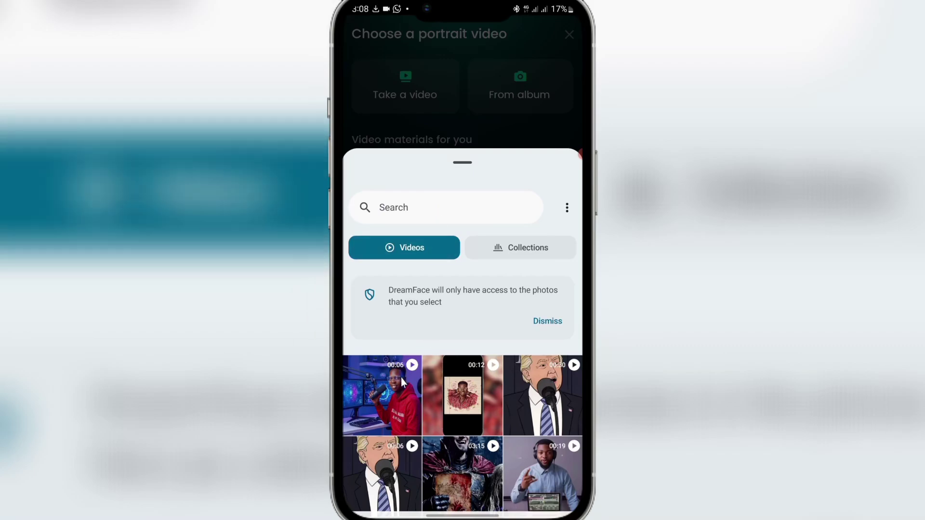
click(391, 394)
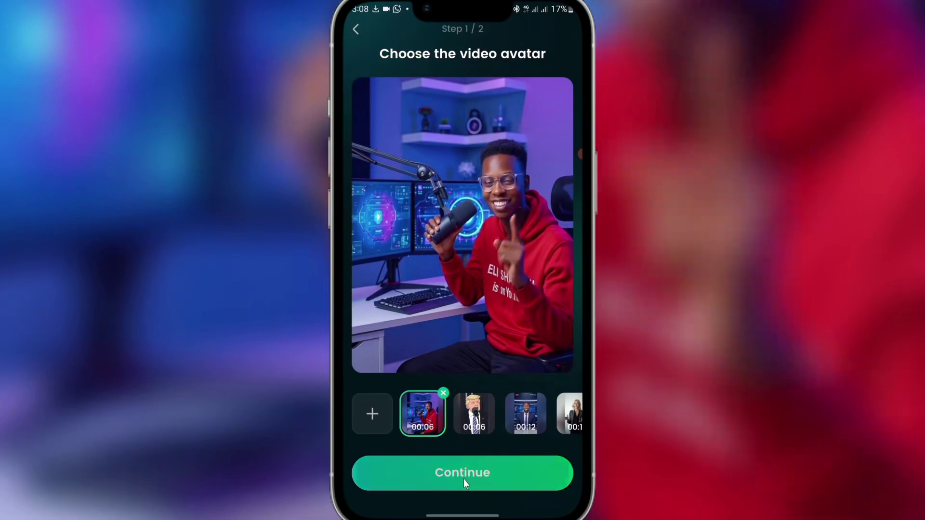
click(464, 479)
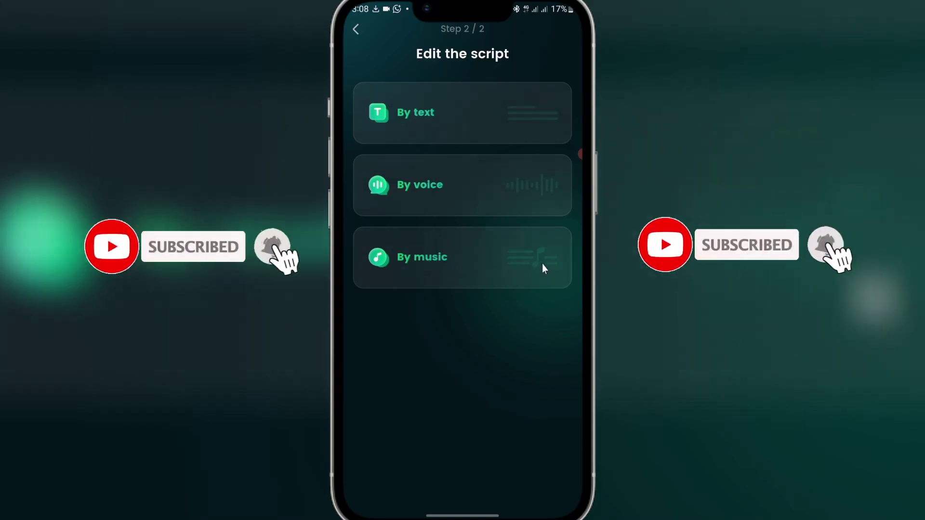
Choose a voice script and open the live recorder.
click(456, 200)
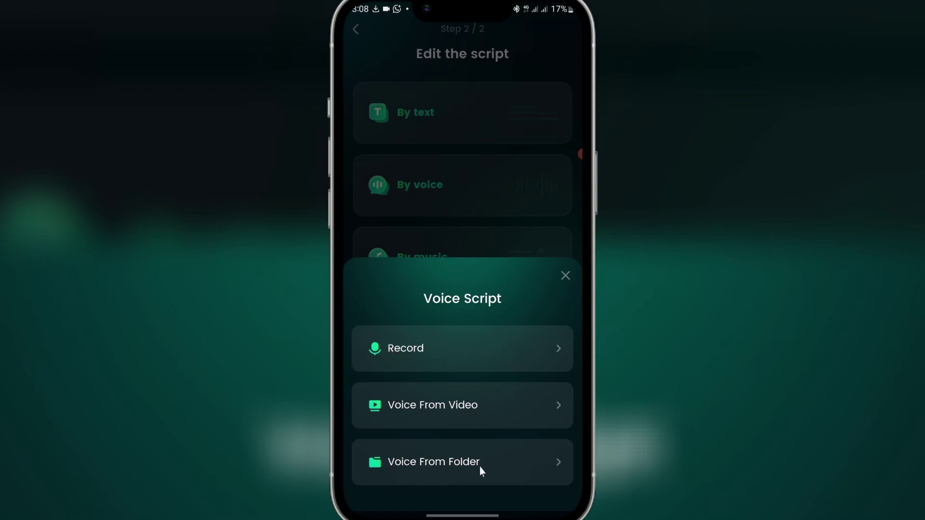
click(441, 353)
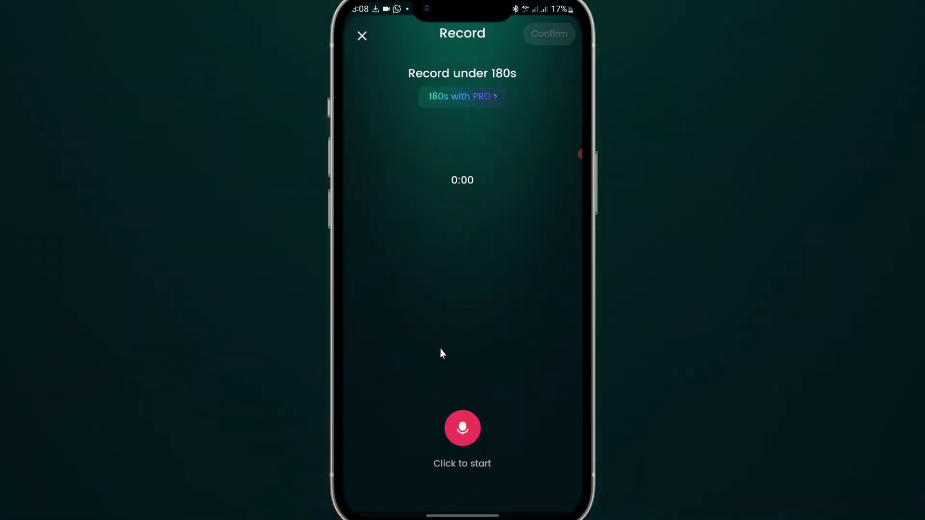
Record a 15-second voice clip and confirm it as the script.
click(463, 428)
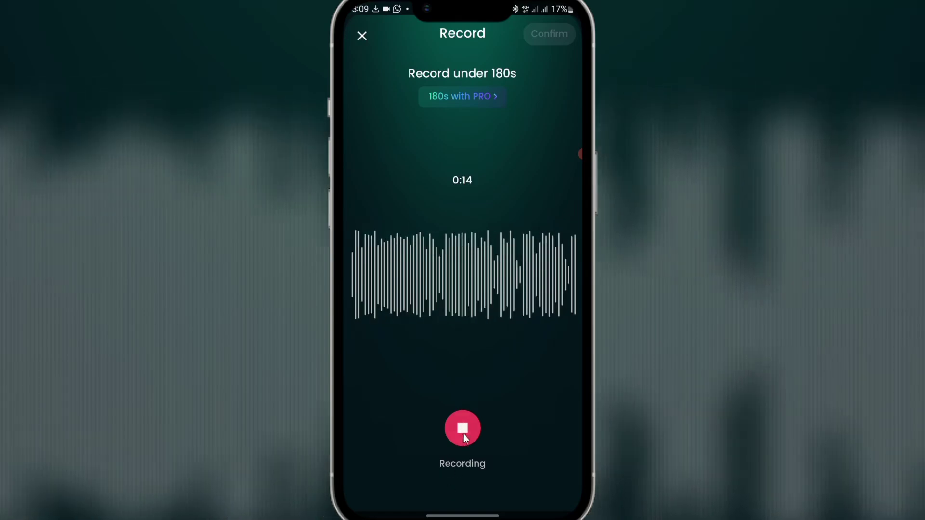
click(463, 430)
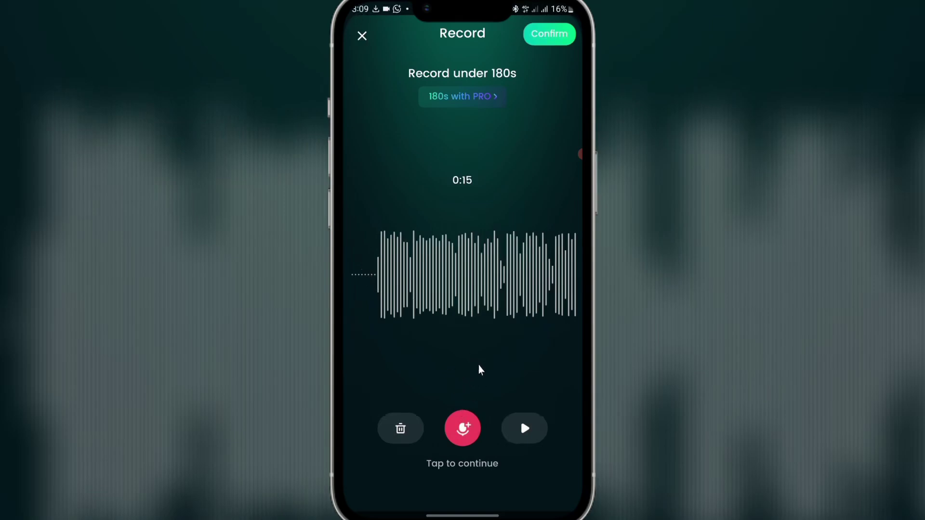
click(548, 34)
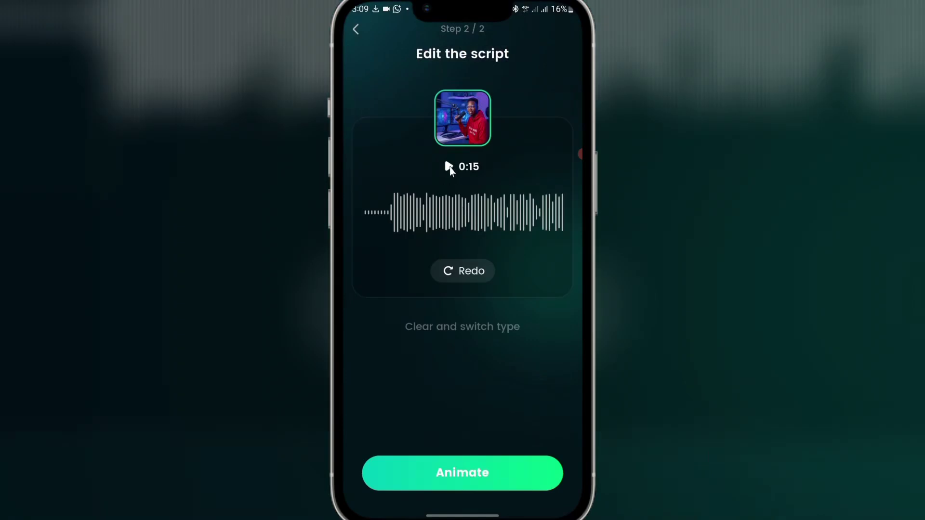
Play back the 0:15 clip, then choose Redo to replace it.
click(450, 167)
click(480, 275)
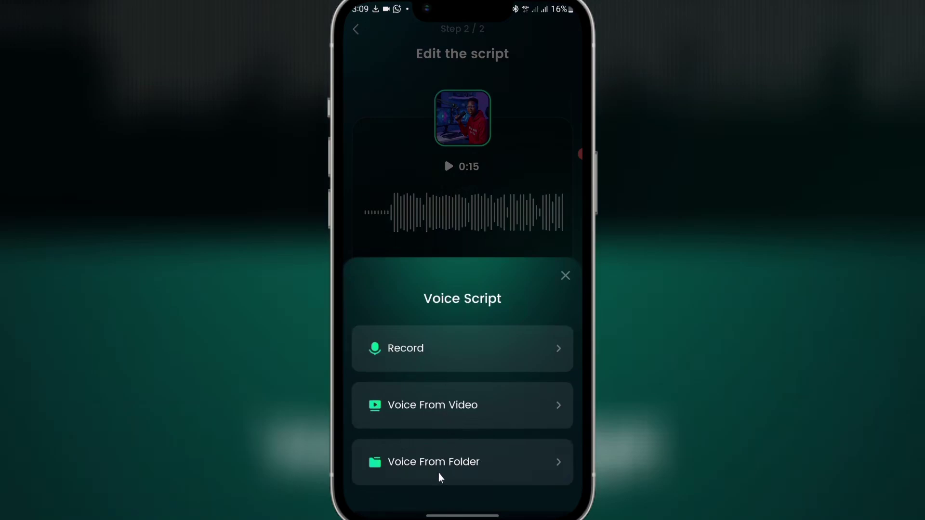
Load the newest MP3 from the toMp3 folder, sorted by modified date newest first.
click(458, 462)
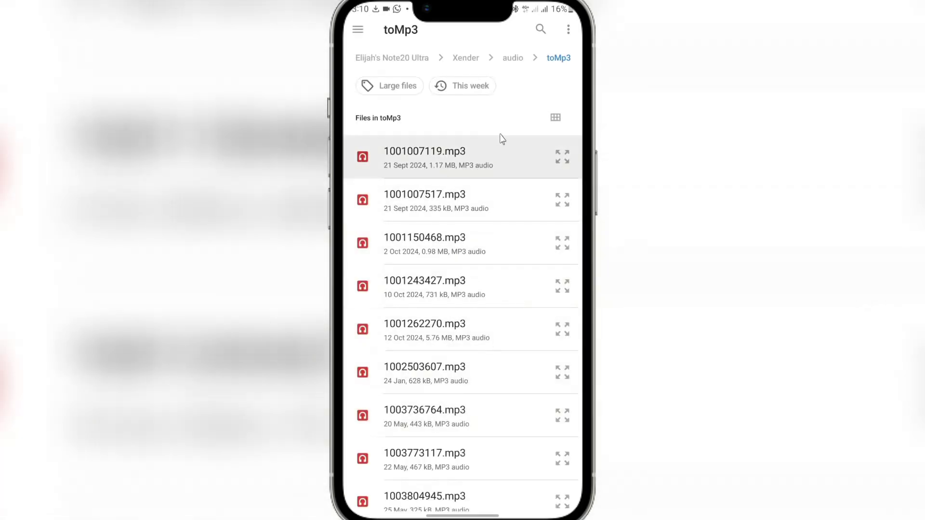
click(570, 32)
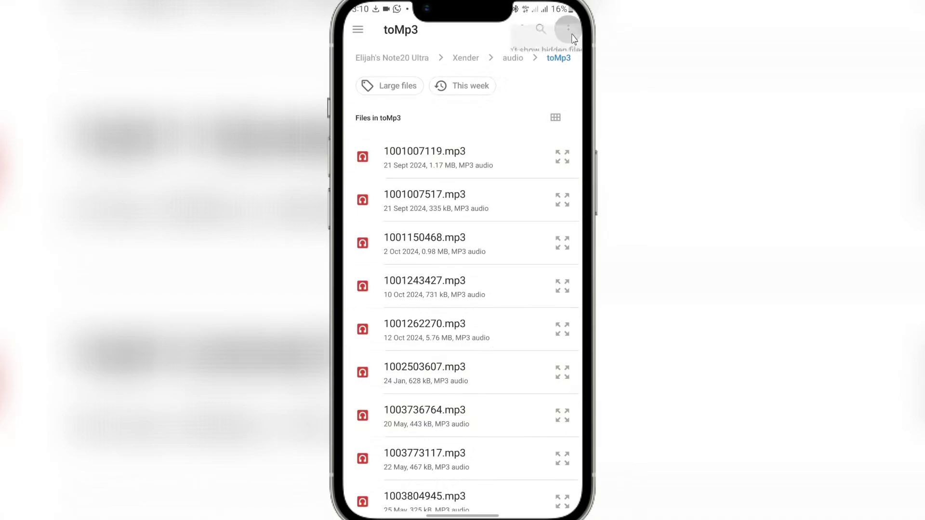
click(496, 66)
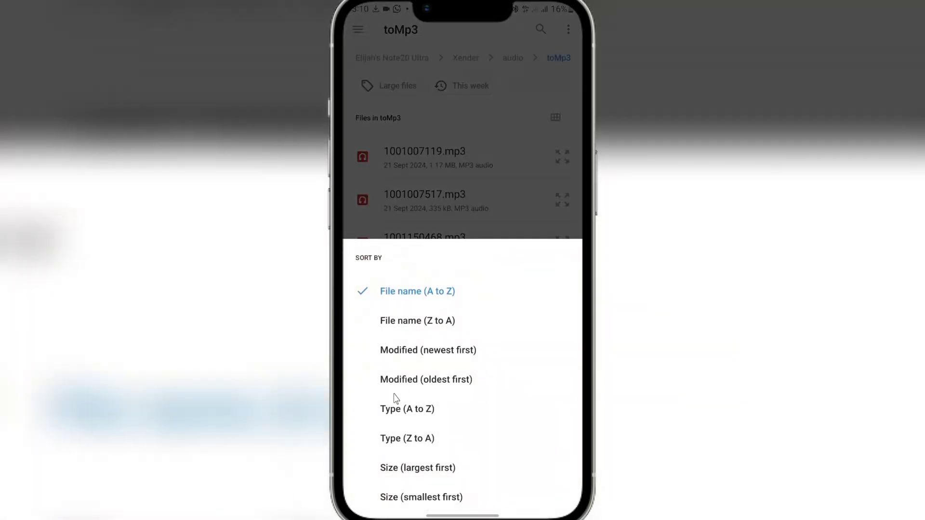
click(422, 351)
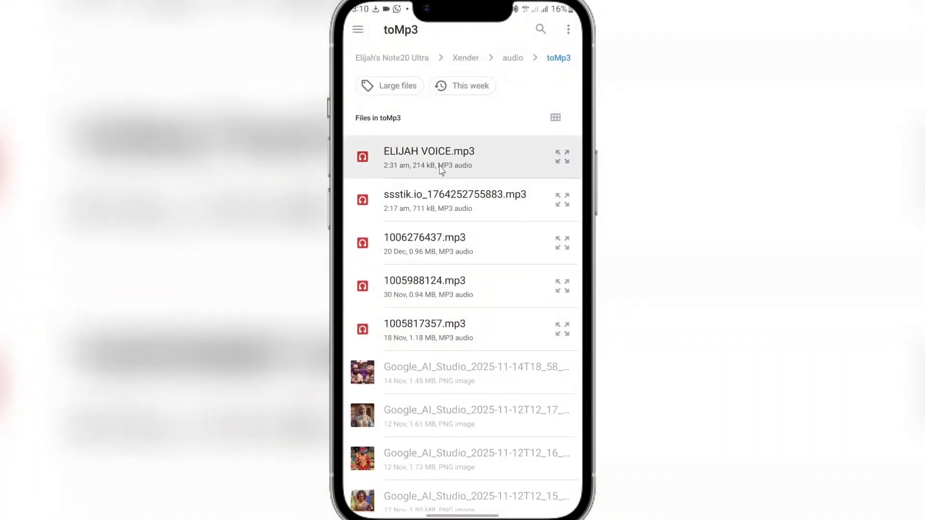
click(441, 170)
click(443, 169)
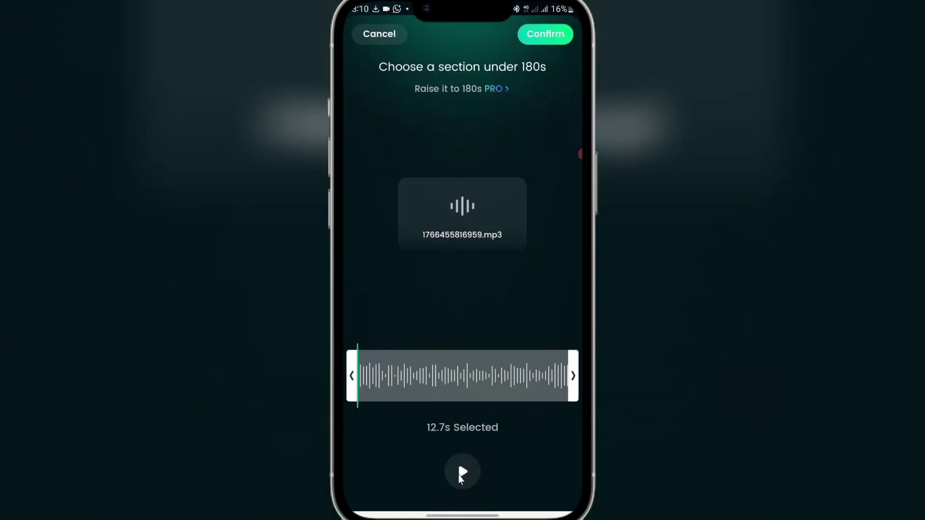
Preview the 12.7s section of 1766455816959.mp3, then confirm it as the voice script.
click(461, 473)
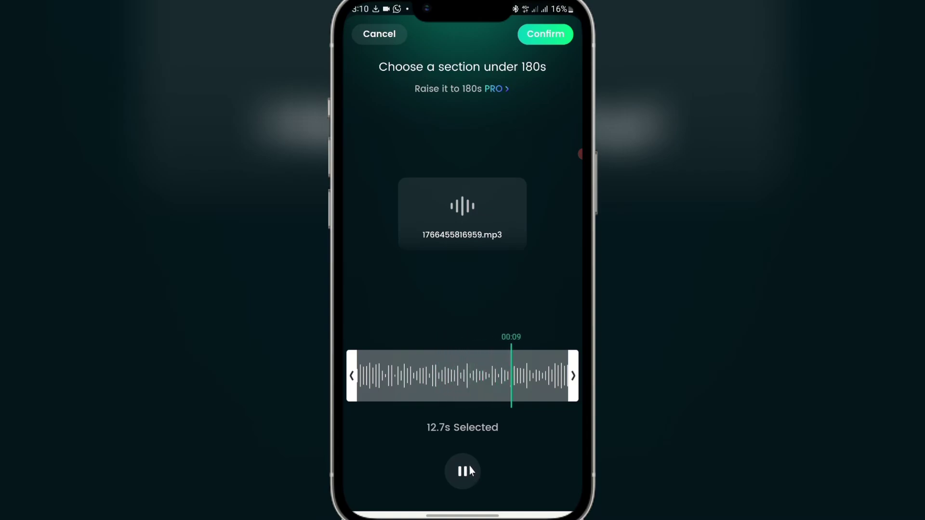
click(464, 470)
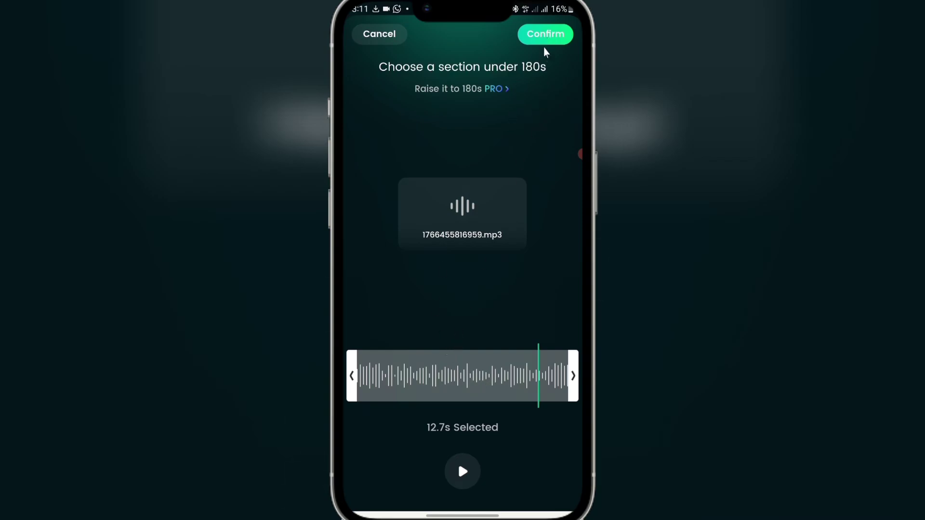
click(546, 34)
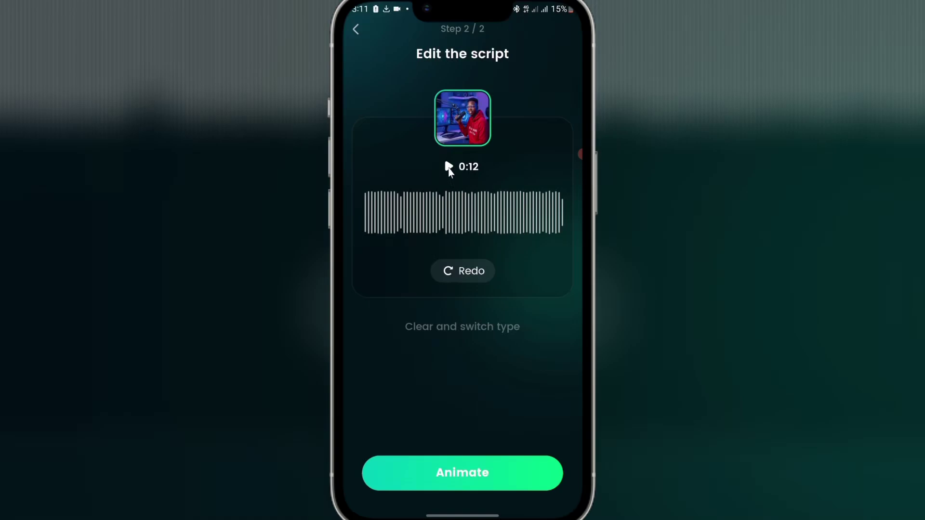
Preview the uploaded voice clip, then animate the red-hoodie podcaster into a lip-synced video.
click(448, 169)
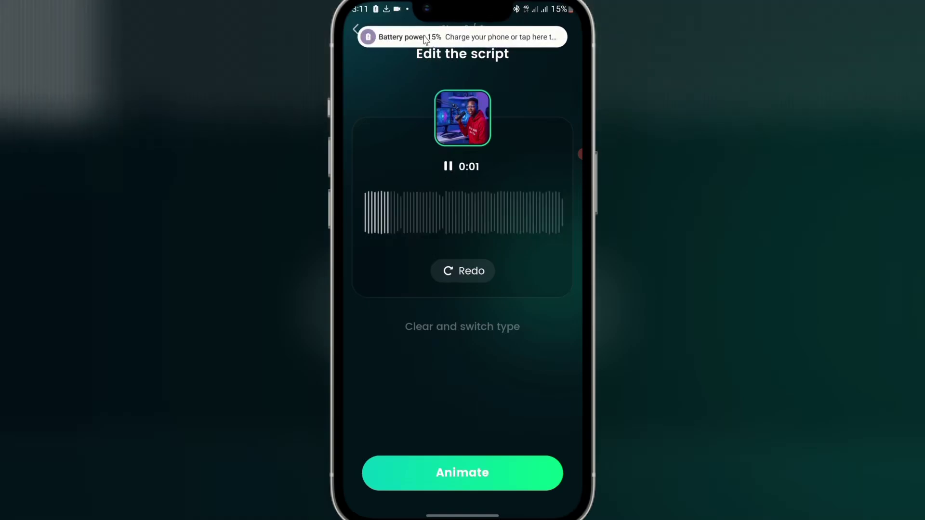
click(448, 167)
click(464, 483)
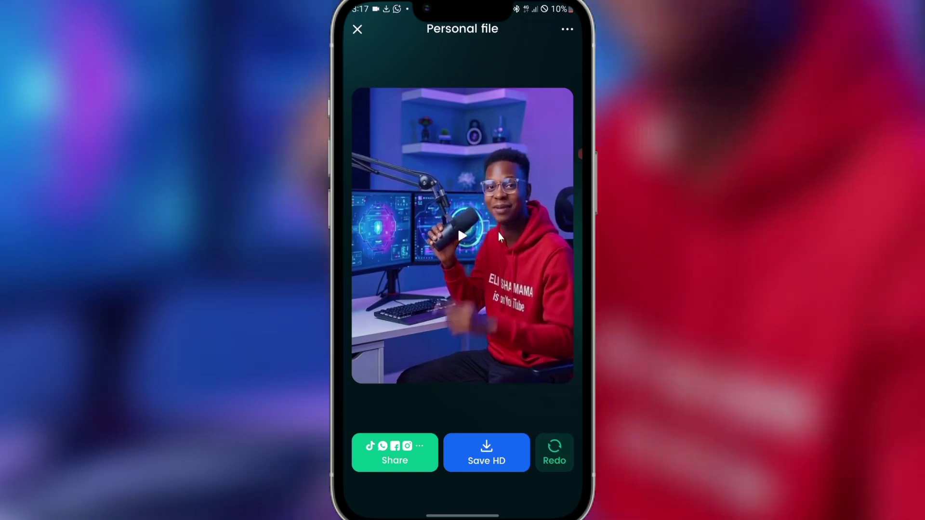
Preview the finished lip-synced podcaster video and save it in HD to the album.
click(464, 235)
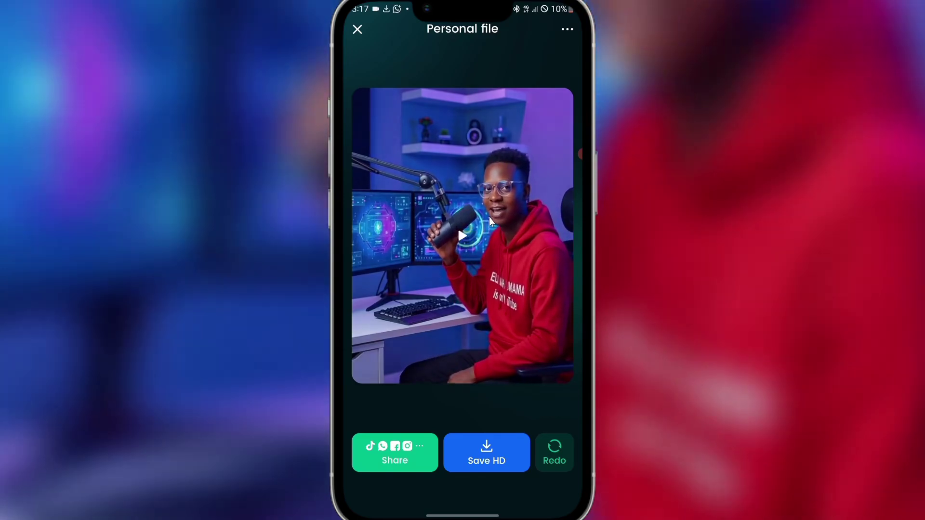
click(513, 212)
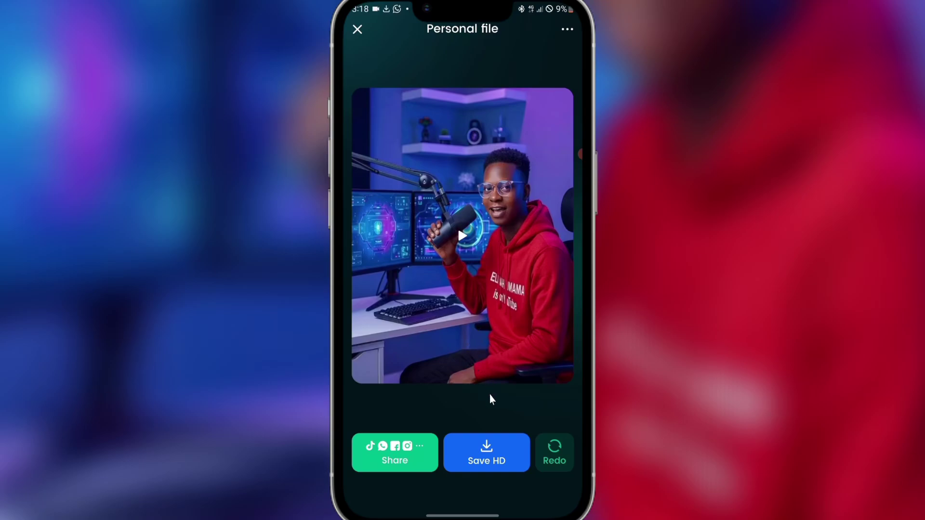
click(494, 455)
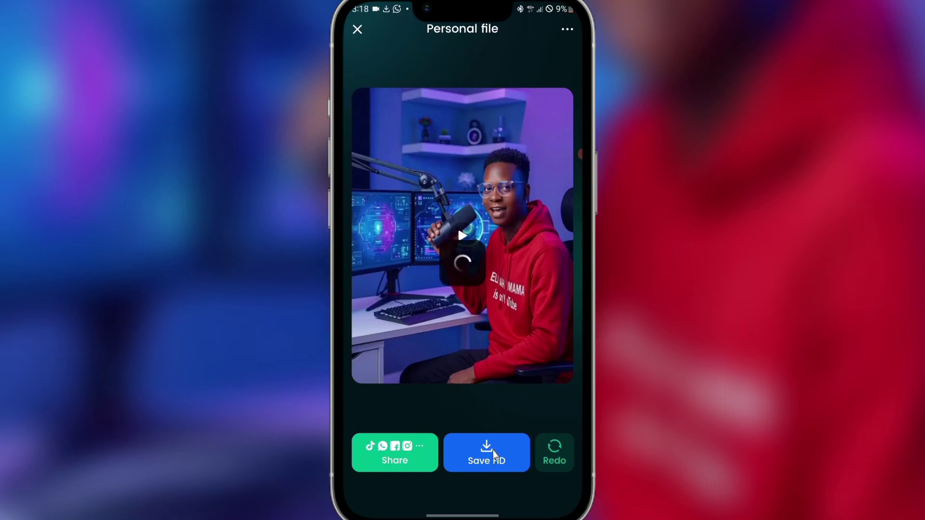